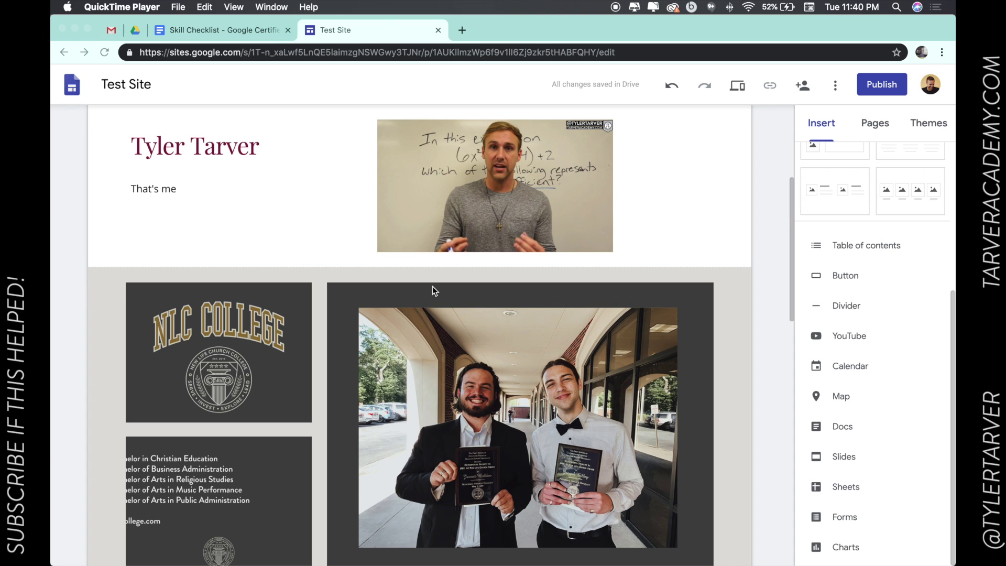
# - Focus the browser and scroll through the Test Site home page
pyautogui.scroll(5, 433, 286)
pyautogui.click(198, 30)
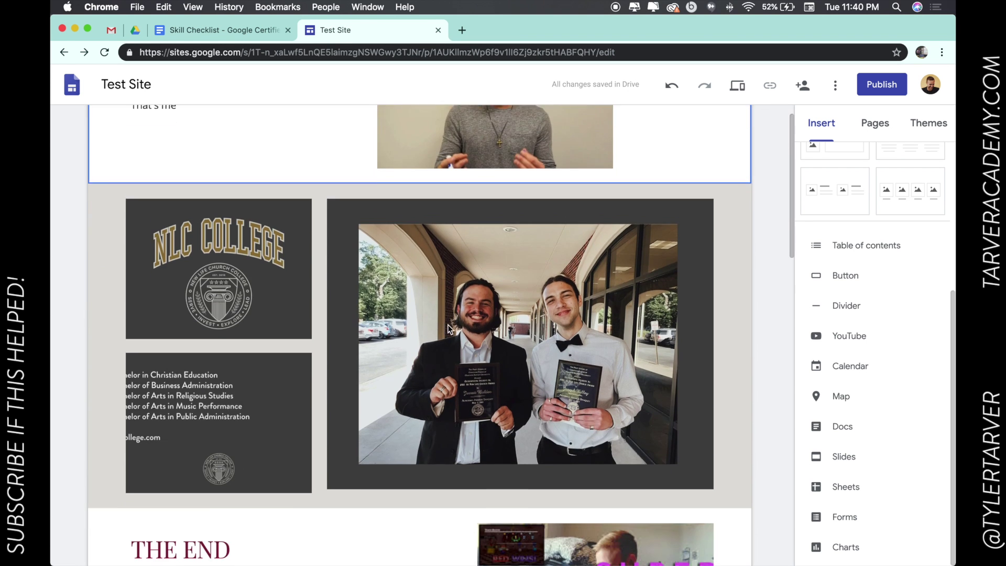
pyautogui.scroll(-5, 448, 328)
pyautogui.scroll(-6, 448, 329)
pyautogui.scroll(4, 448, 328)
pyautogui.scroll(6, 448, 329)
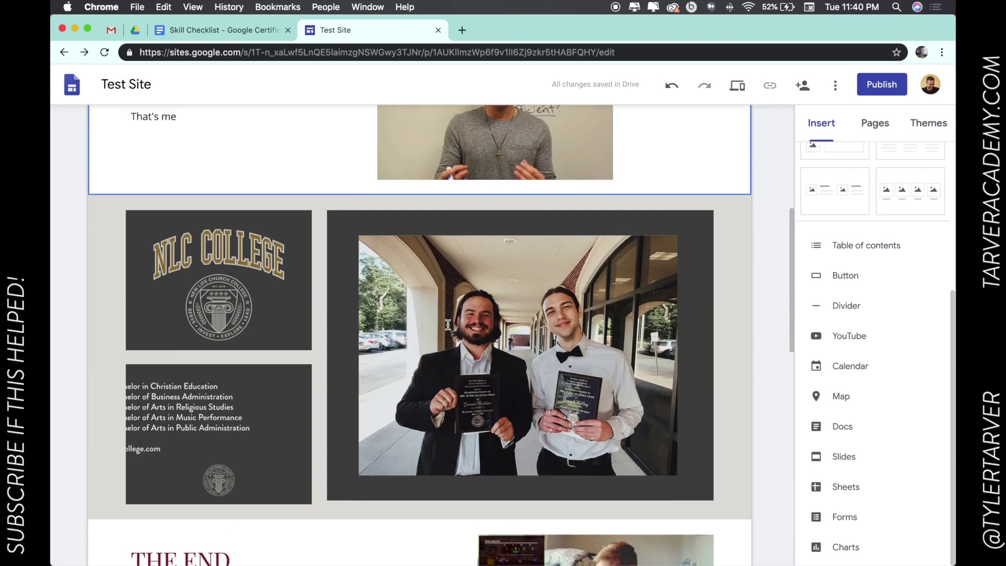
pyautogui.scroll(4, 448, 329)
pyautogui.scroll(-5, 439, 326)
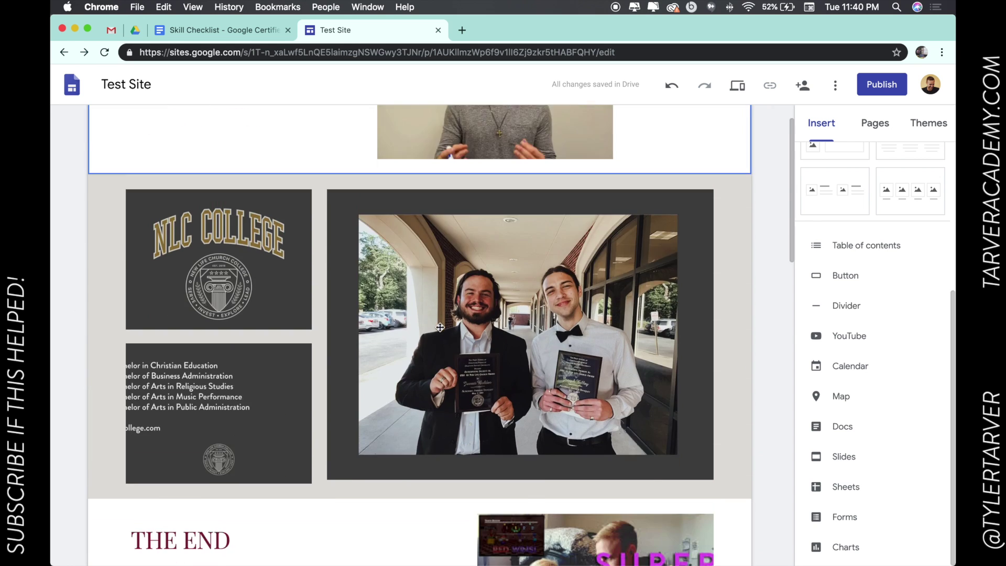
pyautogui.scroll(-5, 439, 326)
pyautogui.scroll(-4, 440, 328)
pyautogui.scroll(10, 440, 328)
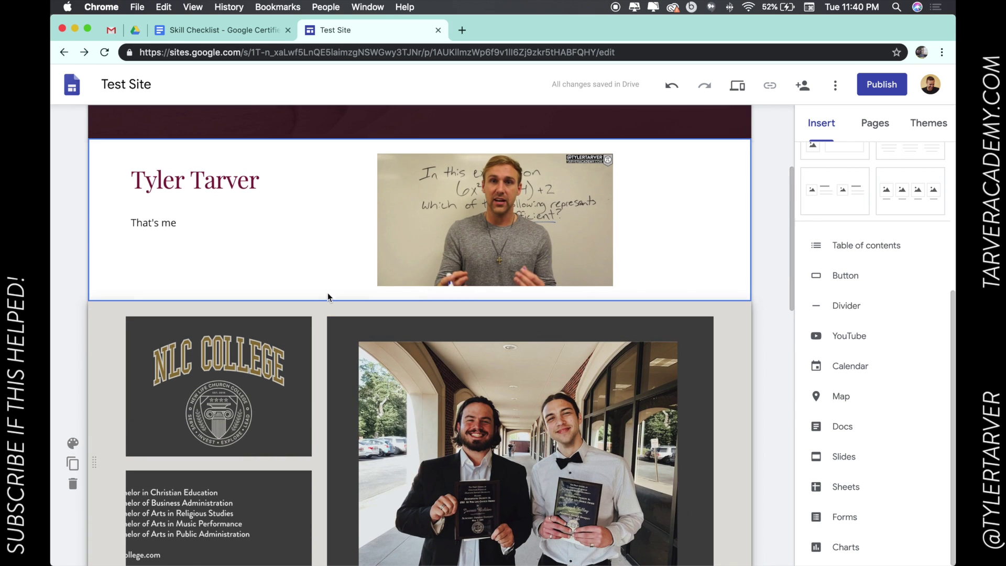
pyautogui.scroll(4, 467, 317)
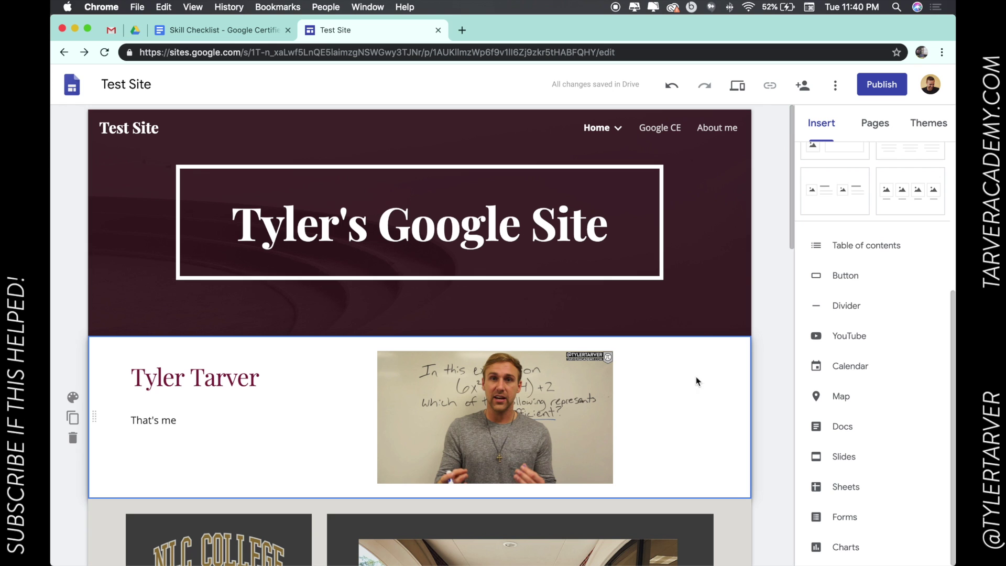
pyautogui.scroll(5, 951, 333)
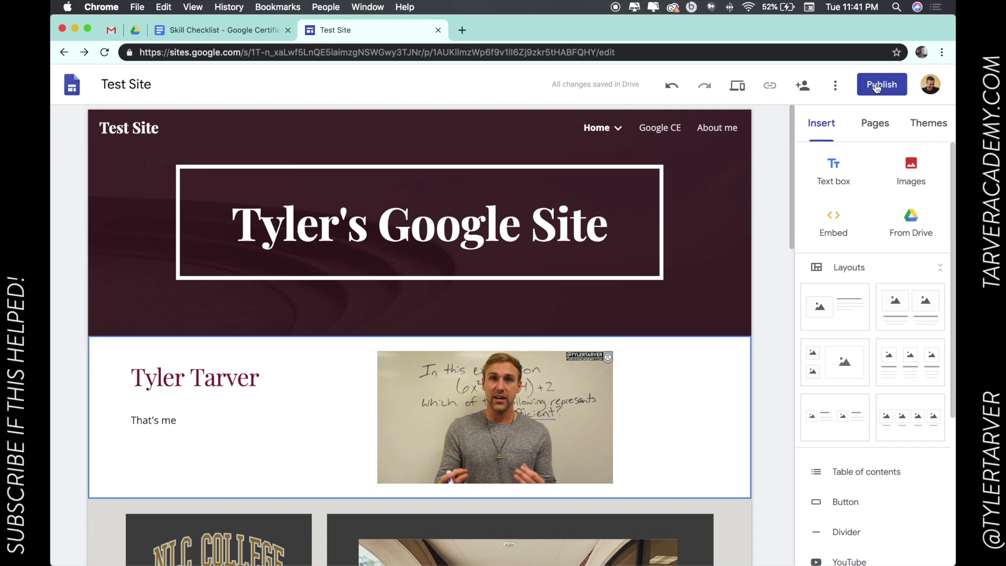
pyautogui.scroll(-3, 857, 334)
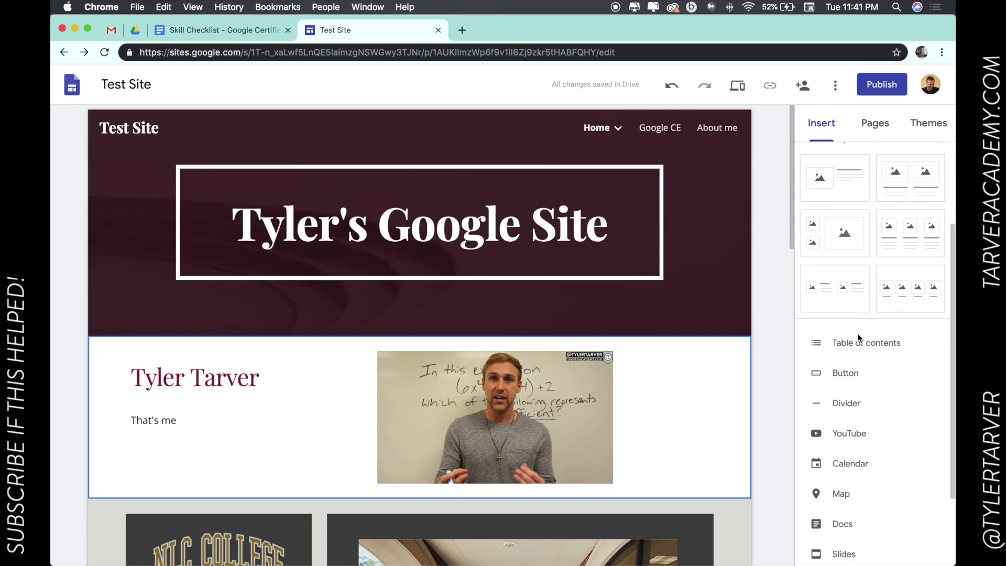
pyautogui.scroll(3, 859, 422)
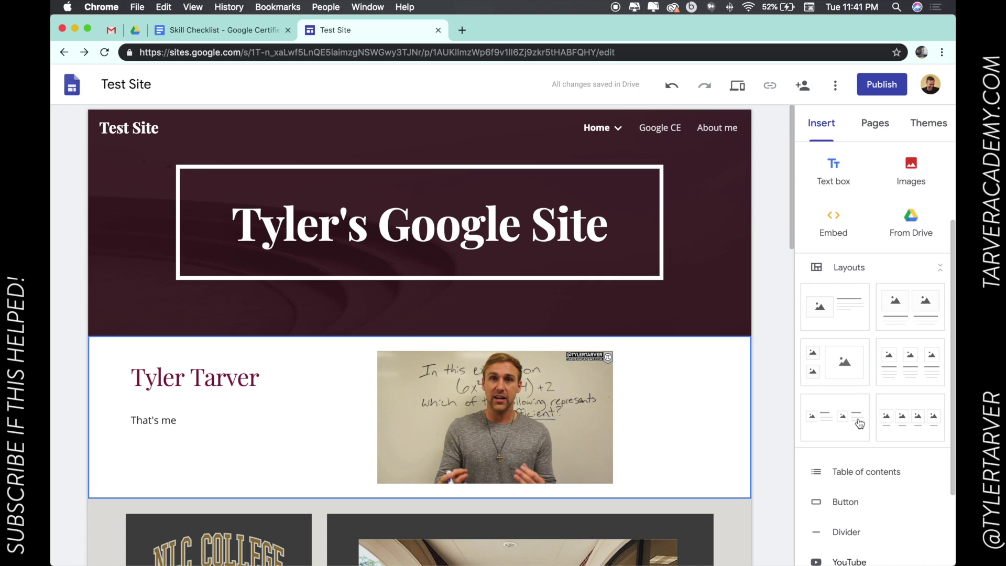
# - Paste the Skill Checklist doc's URL into the Embed dialog's By URL field
pyautogui.click(836, 215)
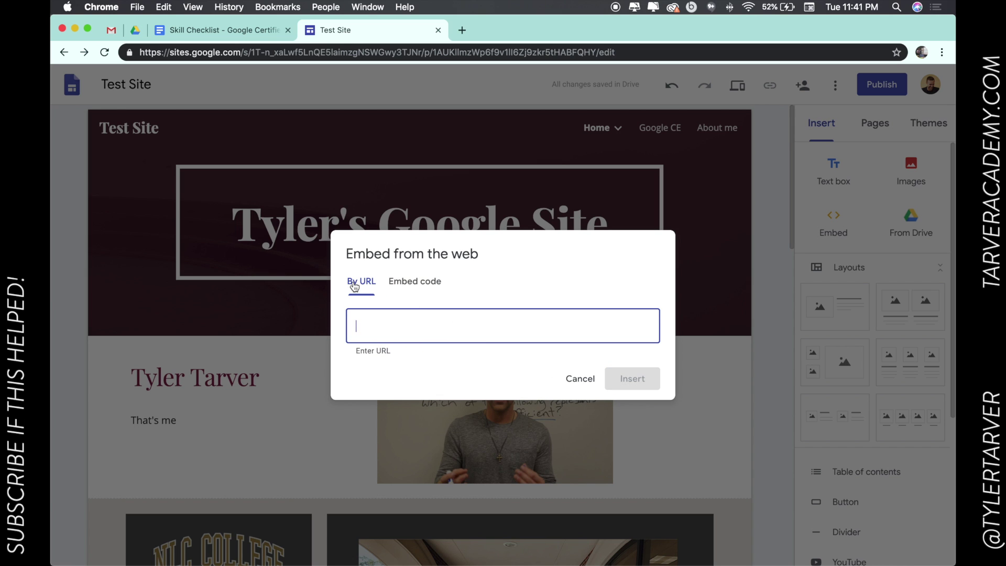
pyautogui.click(241, 36)
pyautogui.click(252, 50)
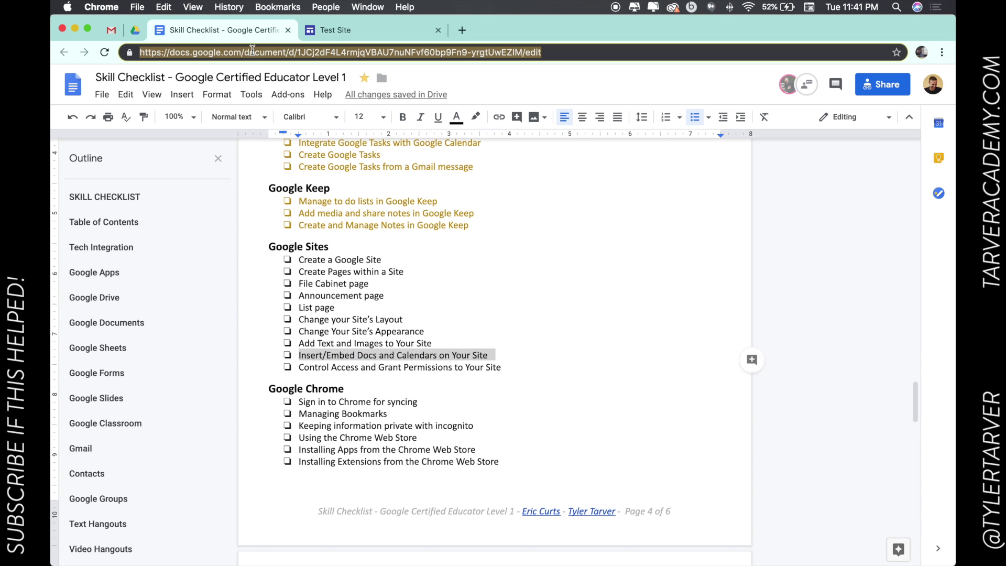
pyautogui.press('super+c')
pyautogui.click(350, 32)
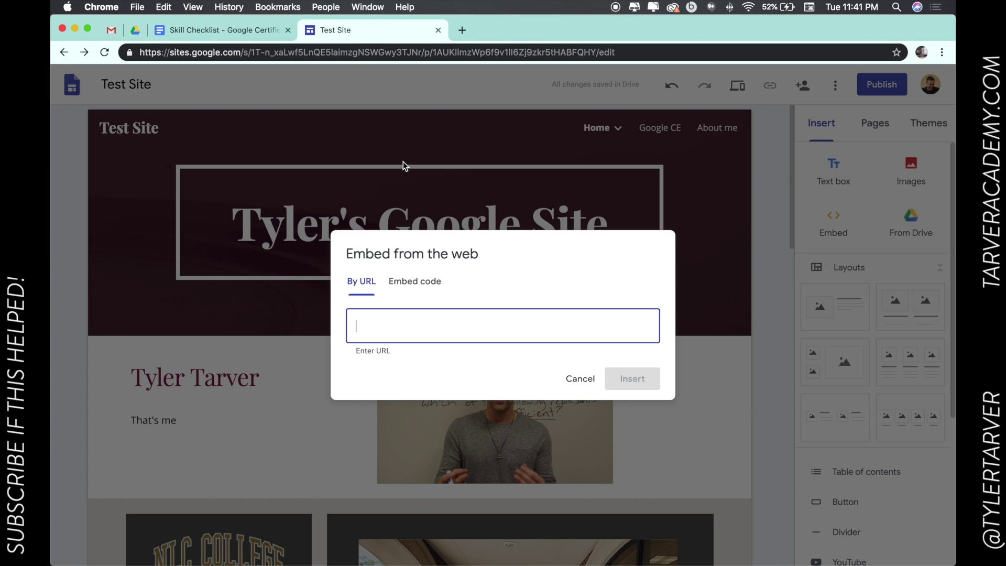
pyautogui.press('super+v')
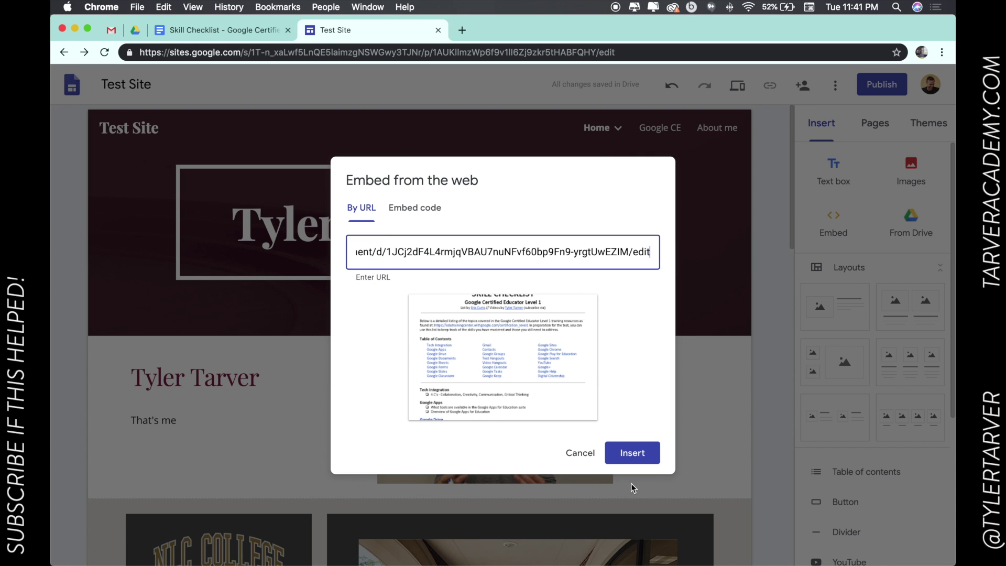
# - Insert the Skill Checklist embed below Tyler Tarver's section and drag it taller
pyautogui.click(633, 452)
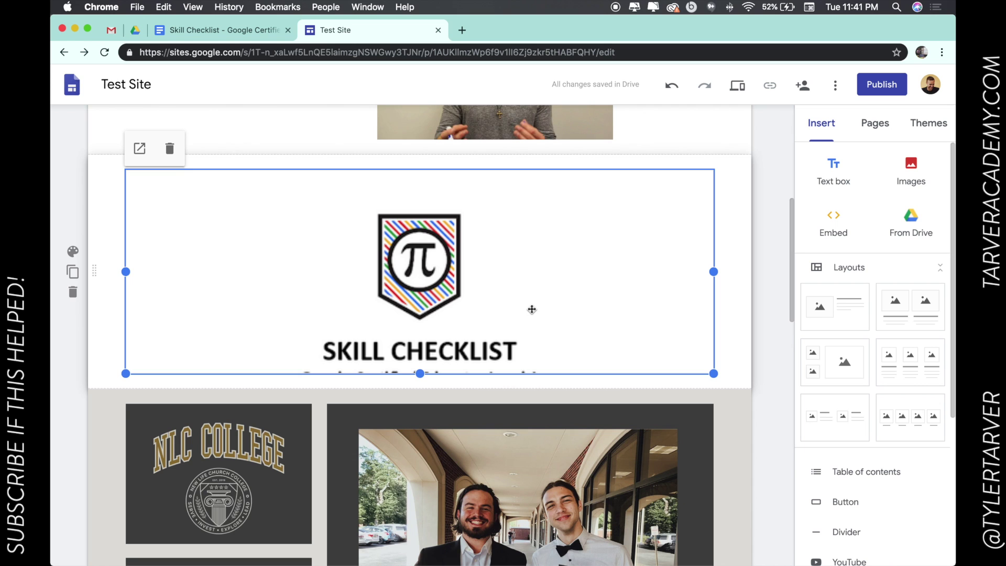
pyautogui.scroll(-2, 532, 309)
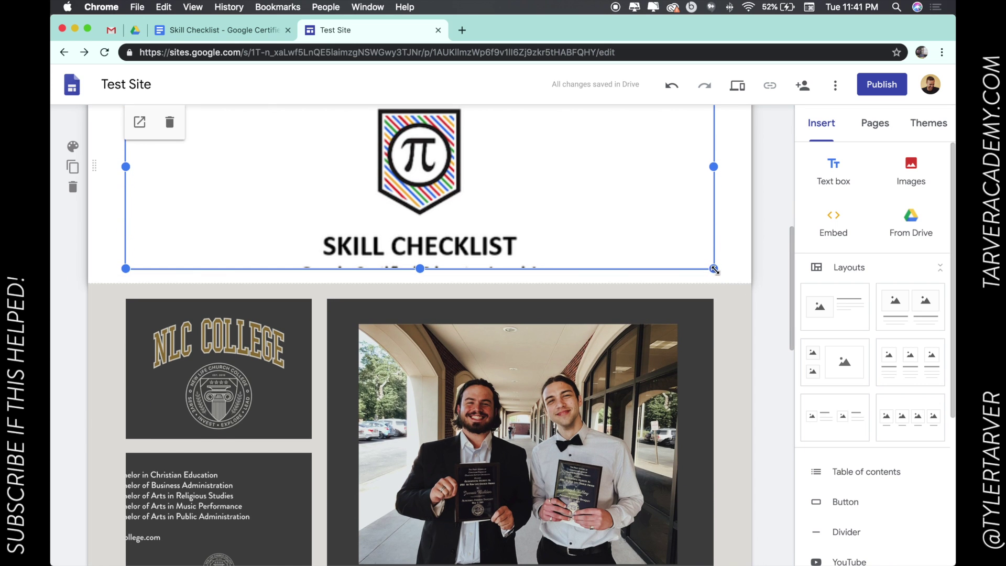
pyautogui.moveTo(713, 268)
pyautogui.mouseDown()
pyautogui.moveTo(722, 534)
pyautogui.moveTo(718, 362)
pyautogui.mouseUp()
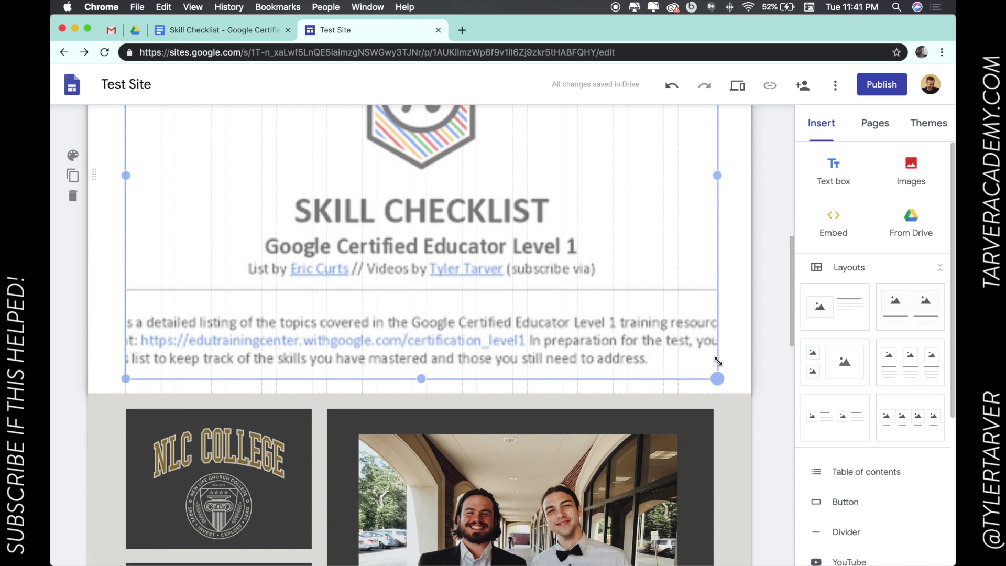
pyautogui.moveTo(718, 361); pyautogui.dragTo(714, 378)
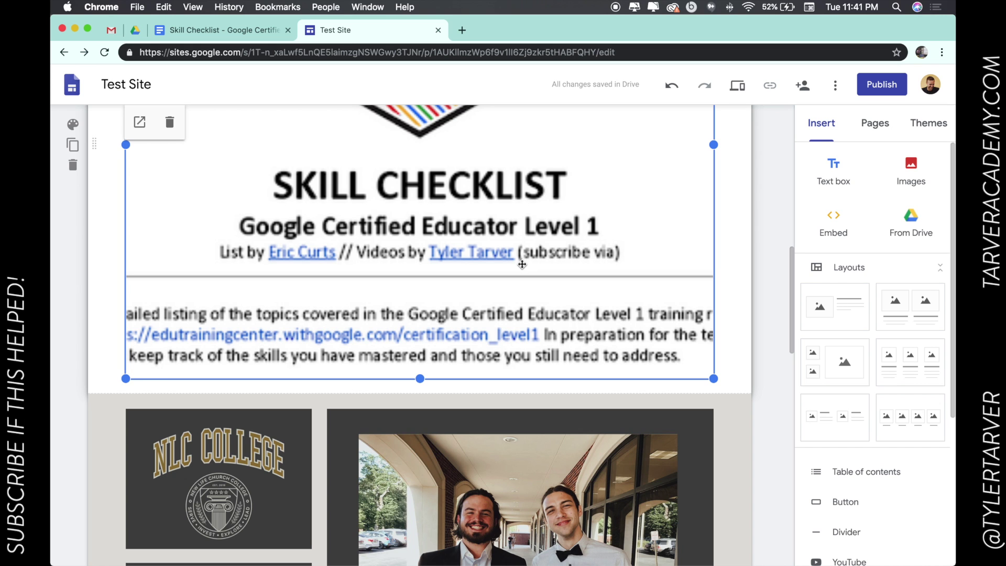
pyautogui.moveTo(713, 378); pyautogui.dragTo(654, 343)
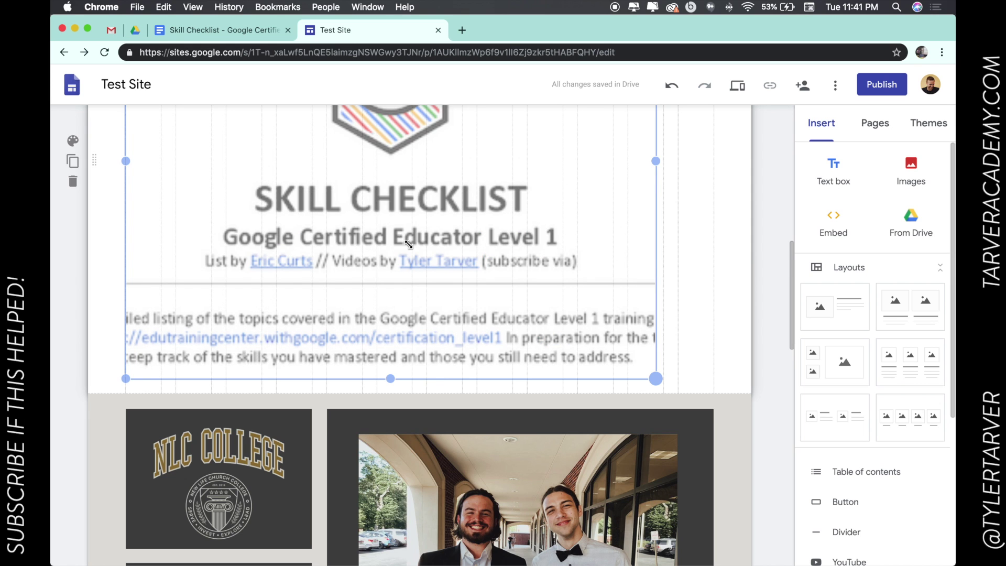
# - Embed Tyler Tarver's personal Google Calendar in a new section below the Skill Checklist
pyautogui.scroll(2, 208, 168)
pyautogui.scroll(4, 215, 199)
pyautogui.scroll(2, 217, 216)
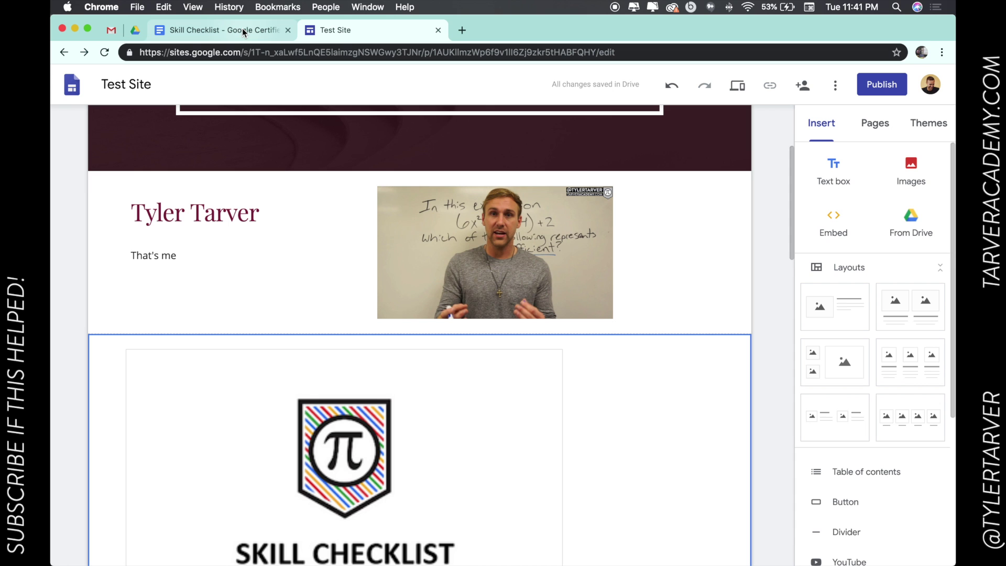
pyautogui.scroll(-8, 393, 375)
pyautogui.scroll(-4, 393, 375)
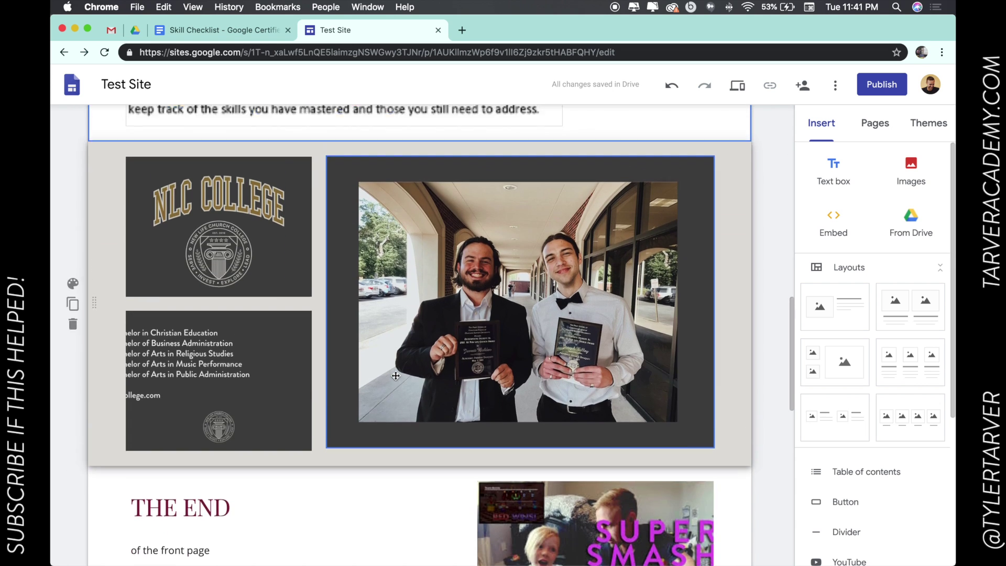
pyautogui.scroll(4, 524, 293)
pyautogui.scroll(1, 585, 259)
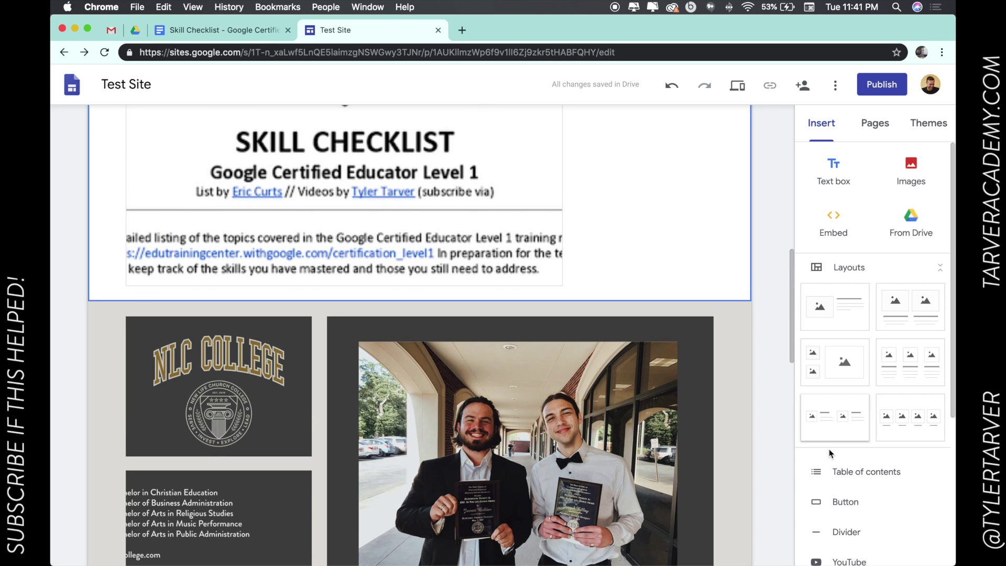
pyautogui.scroll(-1, 867, 382)
pyautogui.scroll(-2, 867, 382)
pyautogui.scroll(-1, 865, 382)
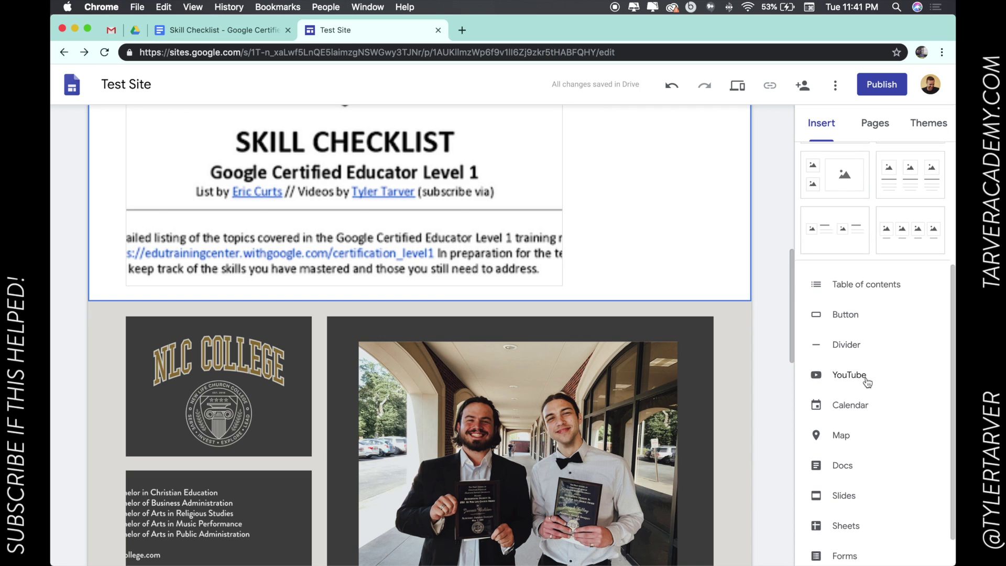
pyautogui.click(859, 407)
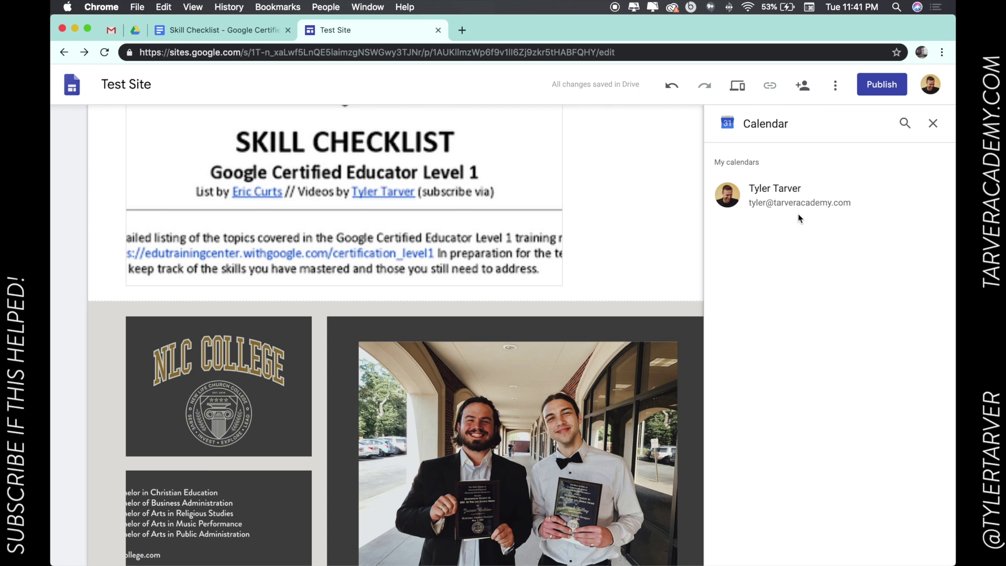
pyautogui.click(818, 182)
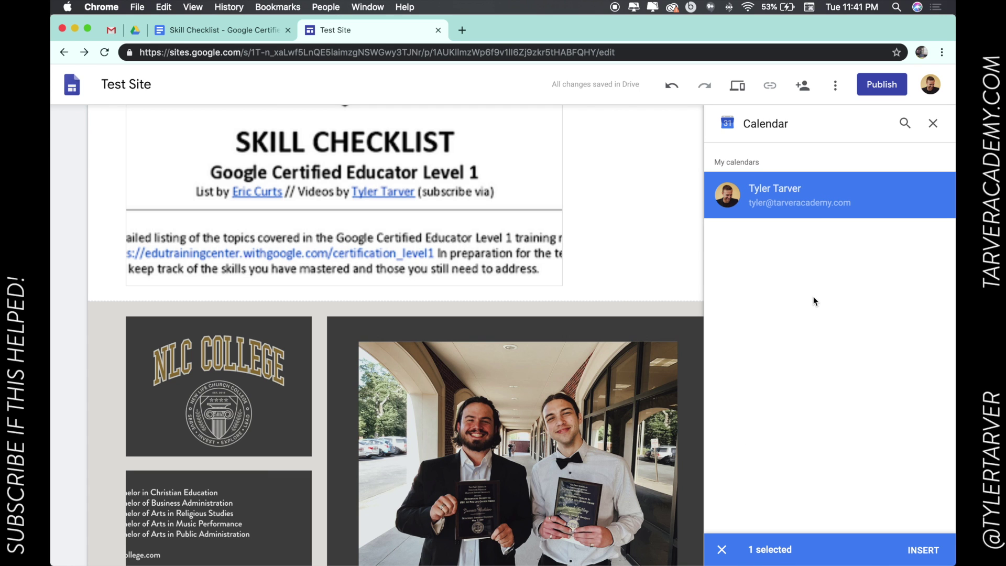
pyautogui.click(934, 553)
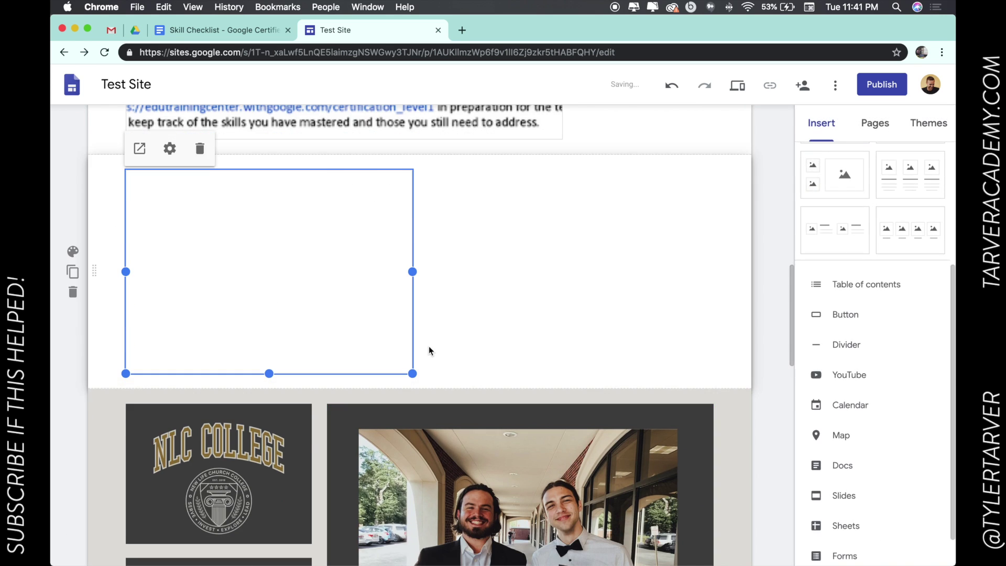
pyautogui.click(487, 238)
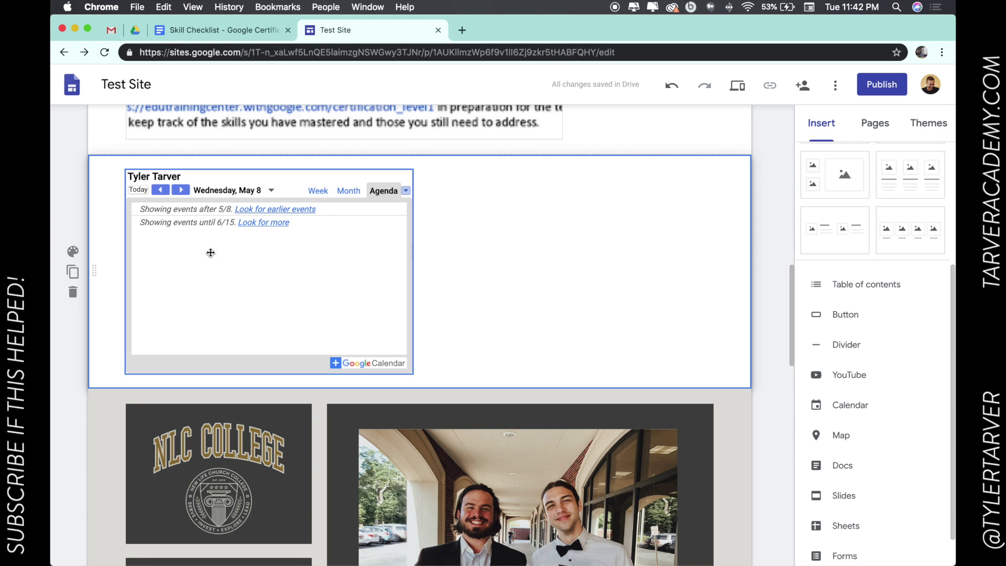
pyautogui.scroll(6, 388, 328)
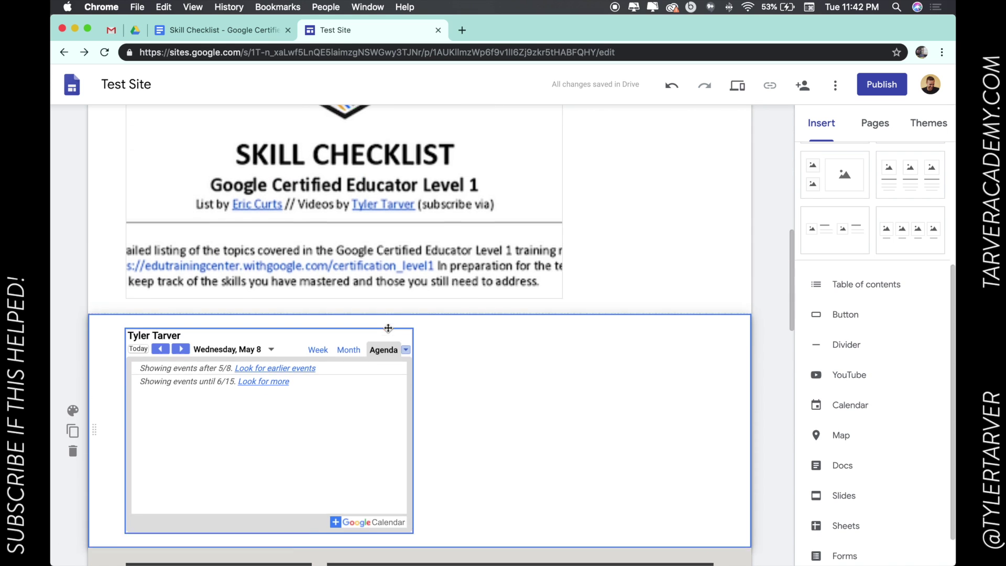
pyautogui.moveTo(343, 283)
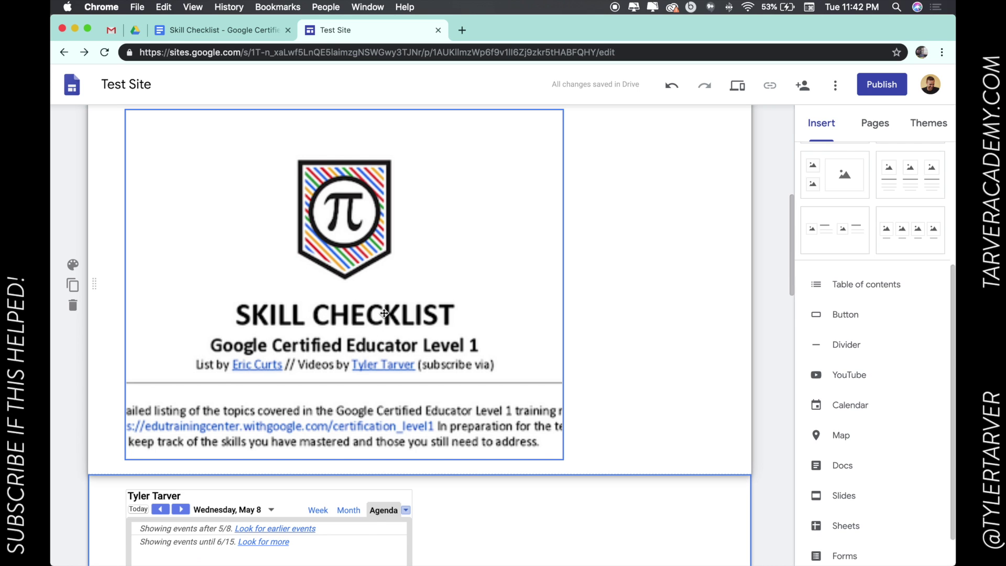
pyautogui.scroll(-2, 385, 314)
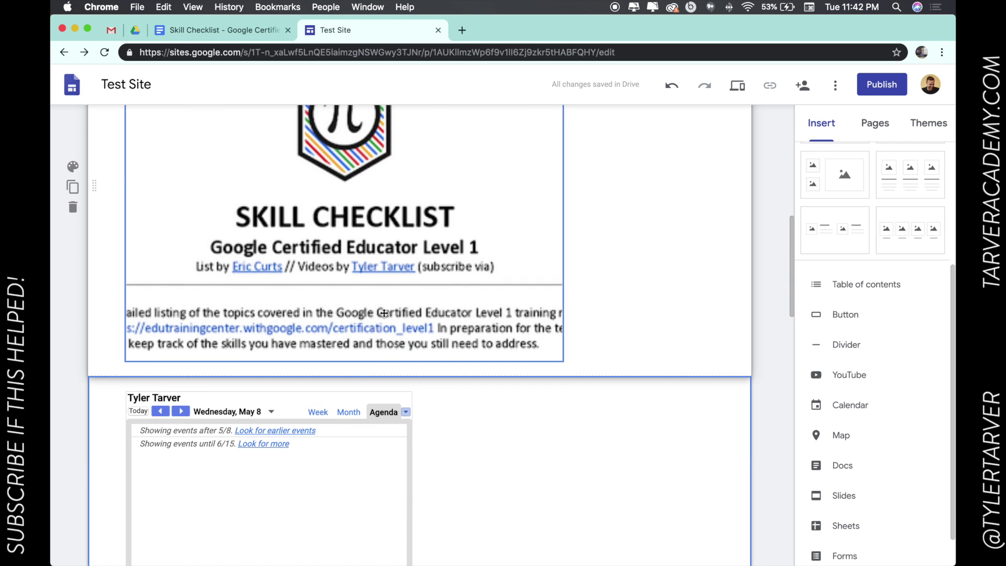
pyautogui.scroll(-2, 384, 313)
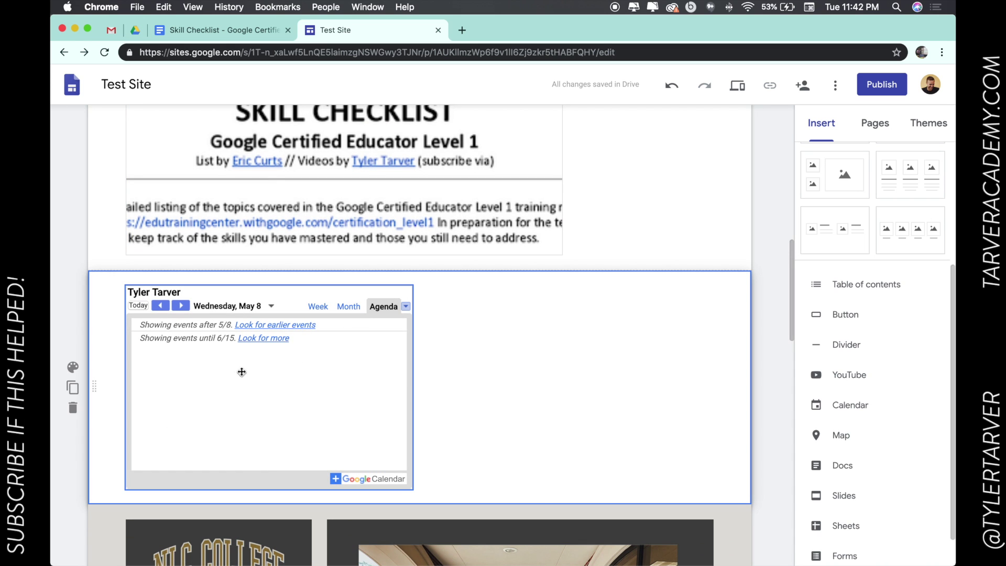
pyautogui.scroll(8, 423, 335)
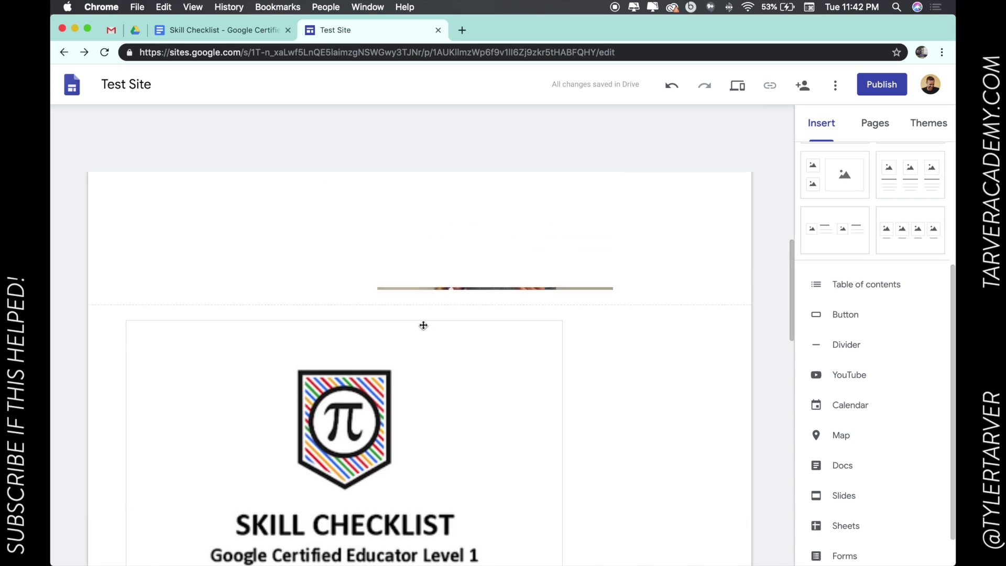
pyautogui.scroll(-3, 409, 374)
pyautogui.scroll(-1, 410, 362)
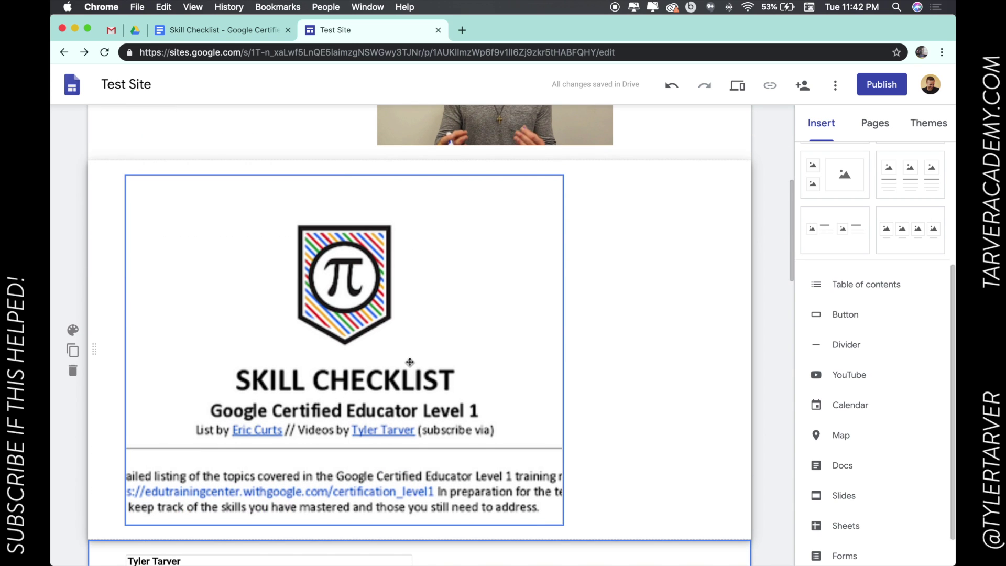
pyautogui.scroll(-5, 410, 362)
pyautogui.scroll(4, 388, 359)
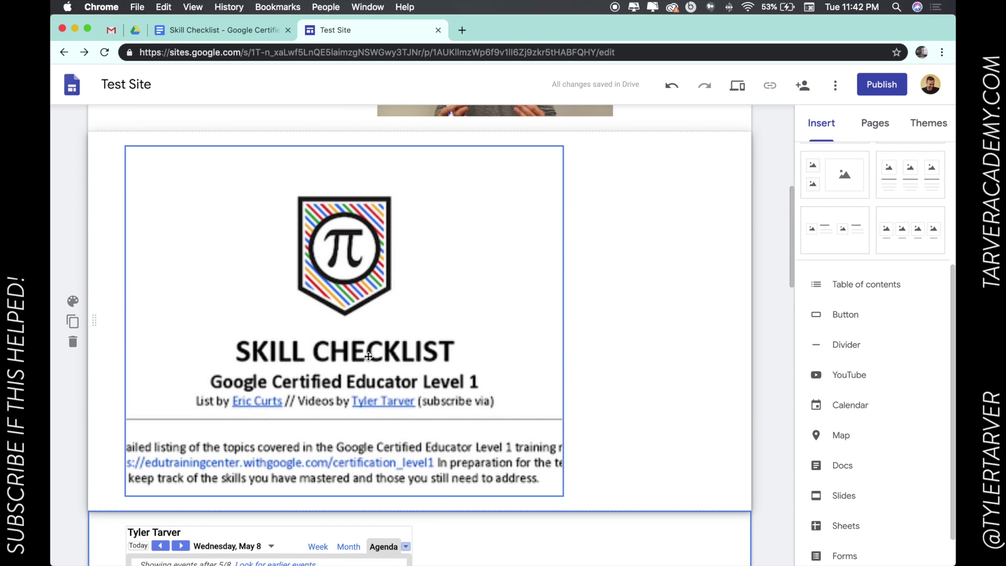
pyautogui.scroll(-2, 368, 356)
pyautogui.scroll(-2, 577, 377)
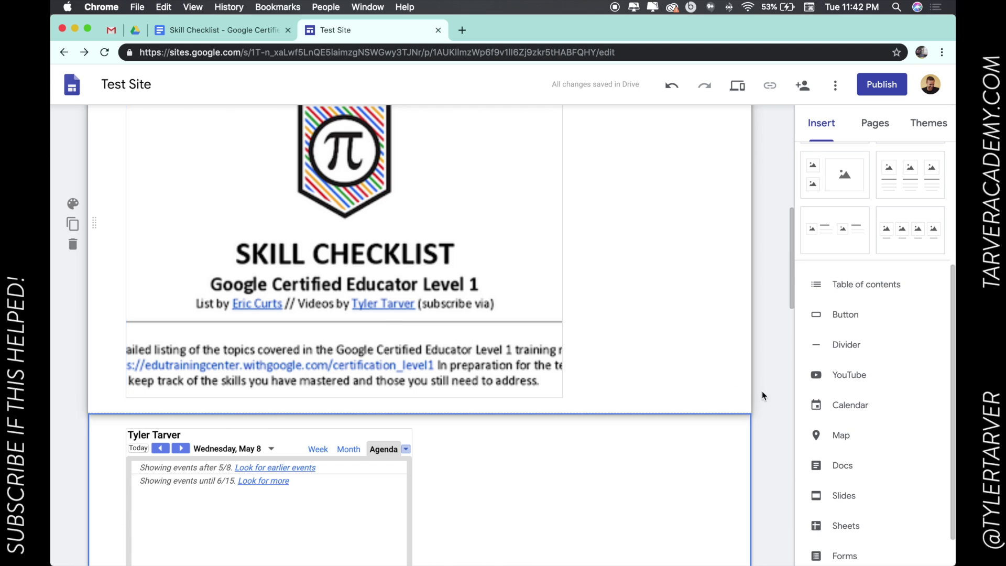
pyautogui.moveTo(425, 487)
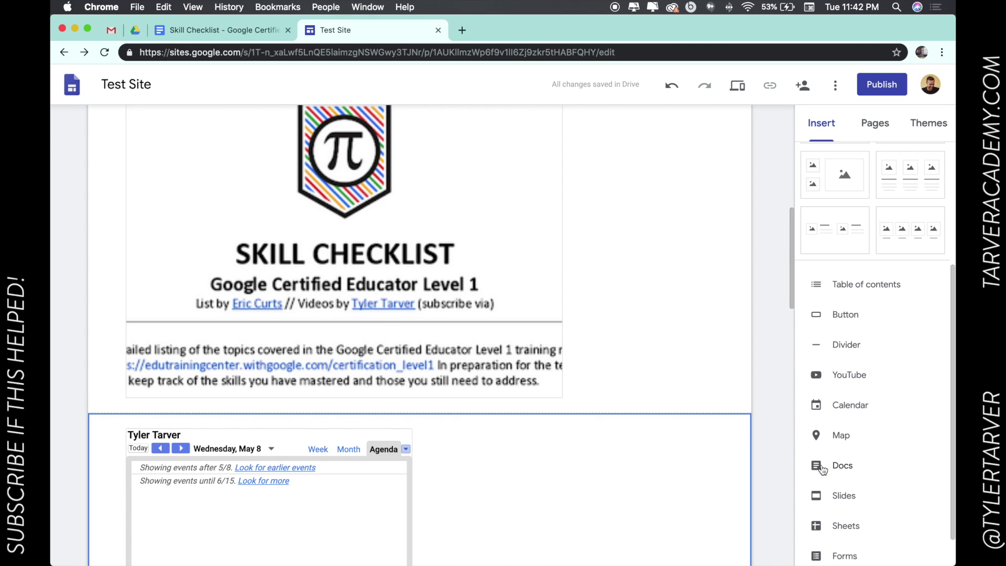
# - Insert the certificate Google Doc between the Skill Checklist and the calendar
pyautogui.click(838, 465)
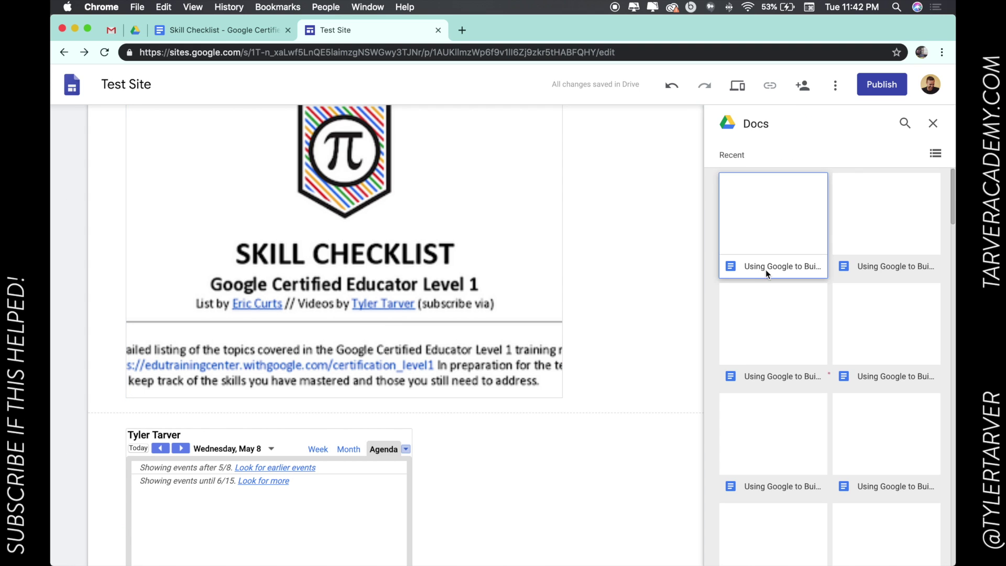
pyautogui.click(800, 219)
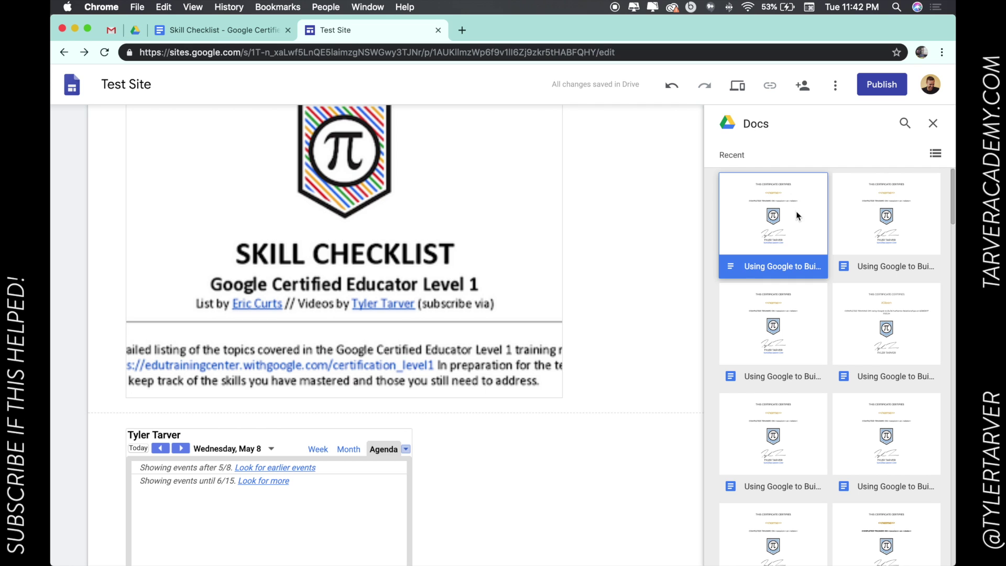
pyautogui.click(929, 537)
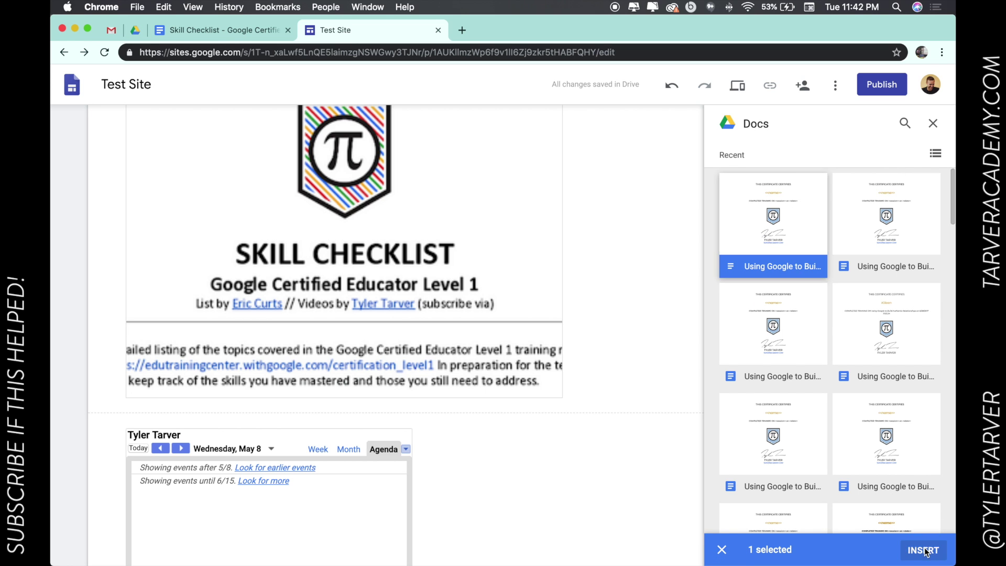
# - Stretch the certificate embed taller so its seal is visible
pyautogui.scroll(2, 574, 413)
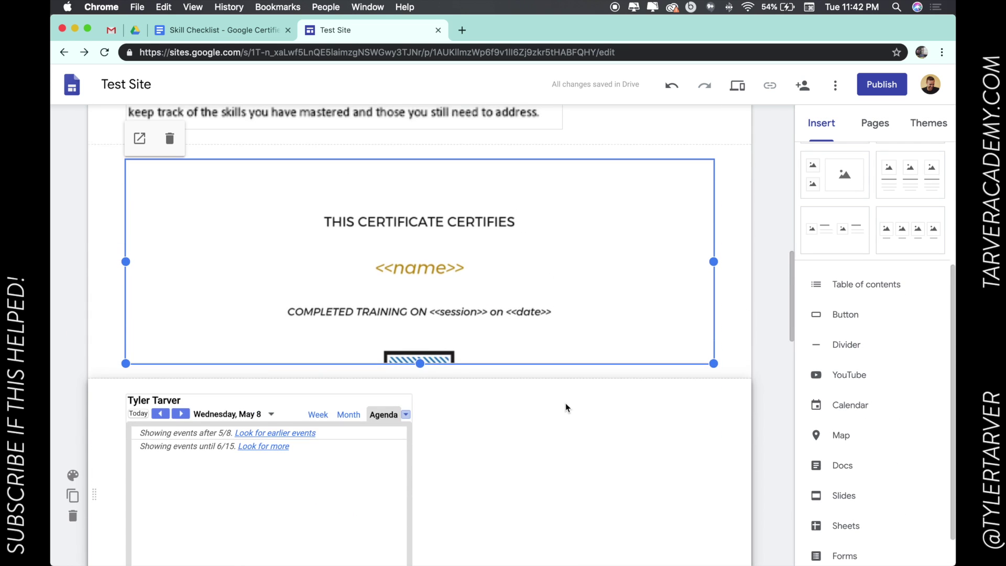
pyautogui.moveTo(716, 295); pyautogui.dragTo(716, 438)
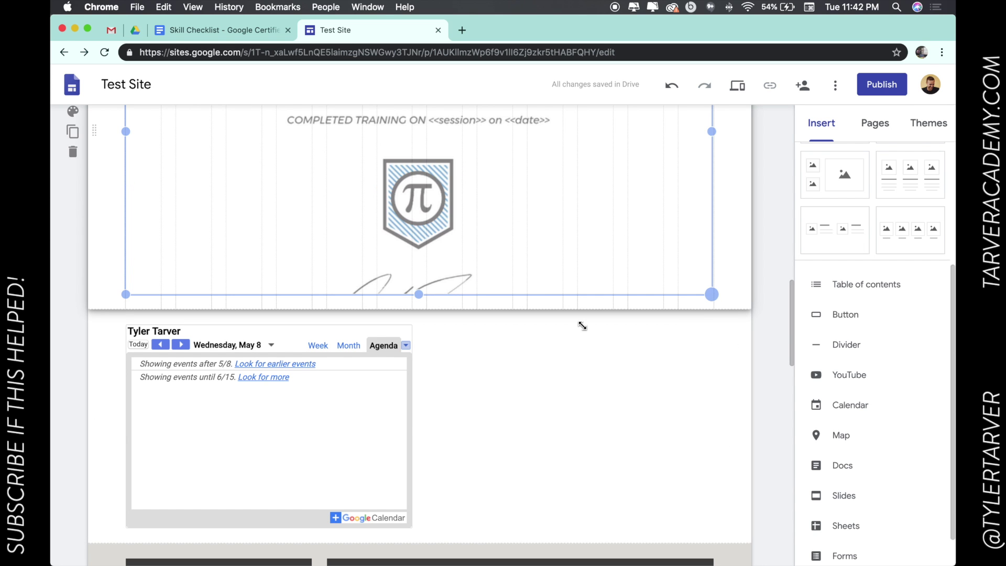
pyautogui.scroll(-3, 580, 325)
pyautogui.scroll(10, 581, 325)
pyautogui.scroll(3, 583, 325)
pyautogui.scroll(2, 583, 325)
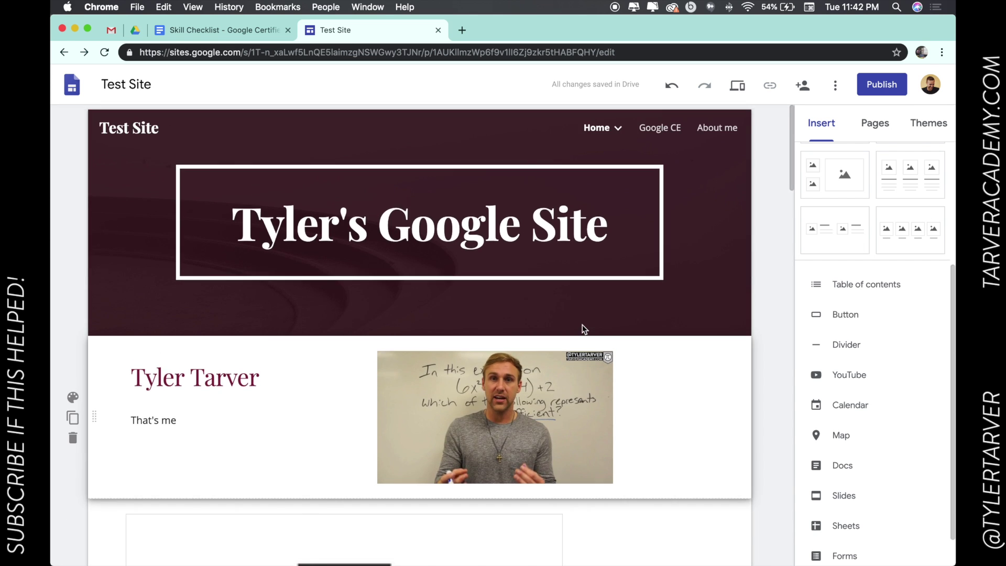